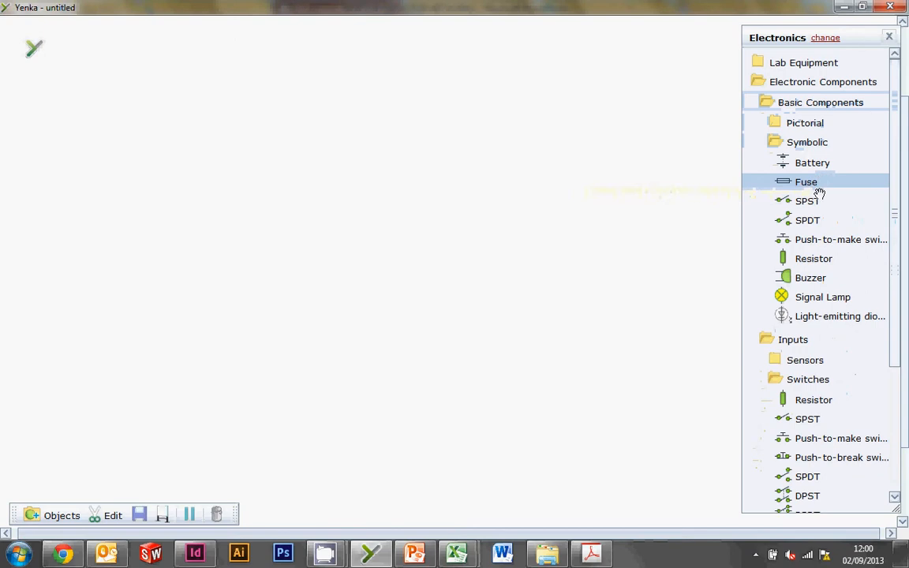
Place a 9 V voltage rail on the canvas and a zero volt rail directly below it.
left_click(798, 142)
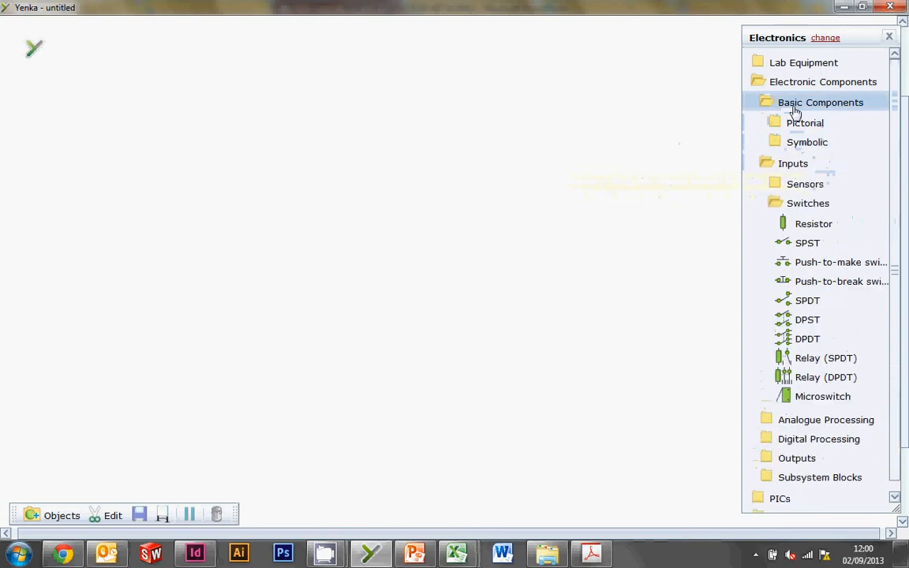
left_click(795, 111)
left_click(778, 62)
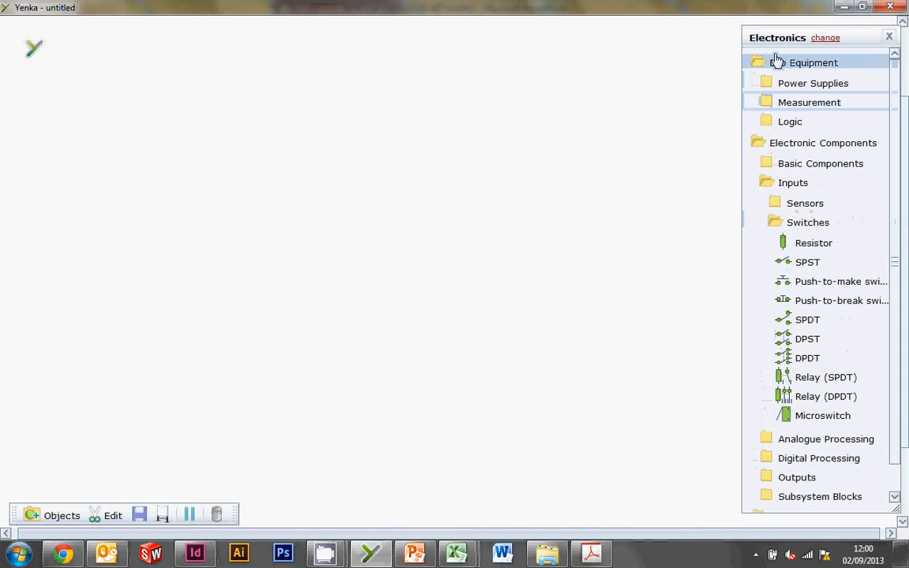
left_click(782, 84)
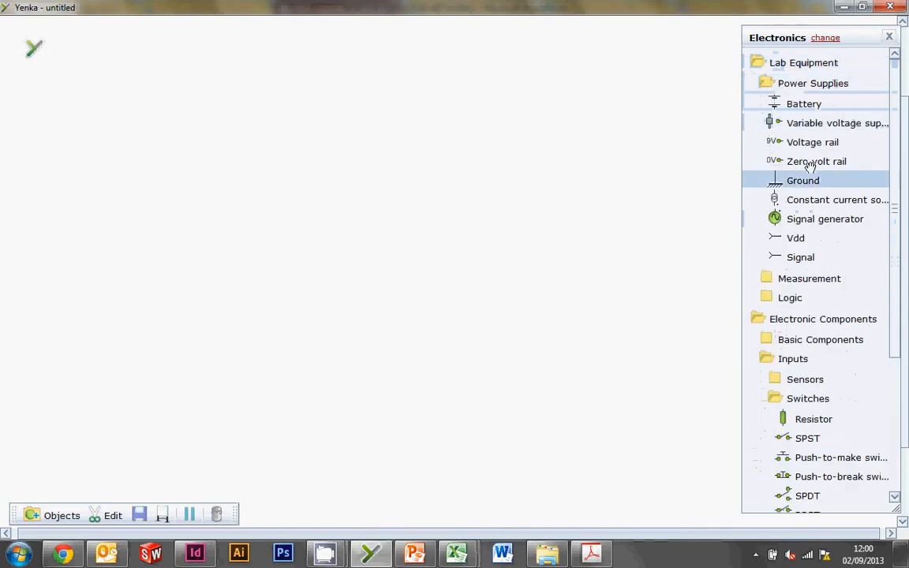
left_click_drag(778, 142, 202, 151)
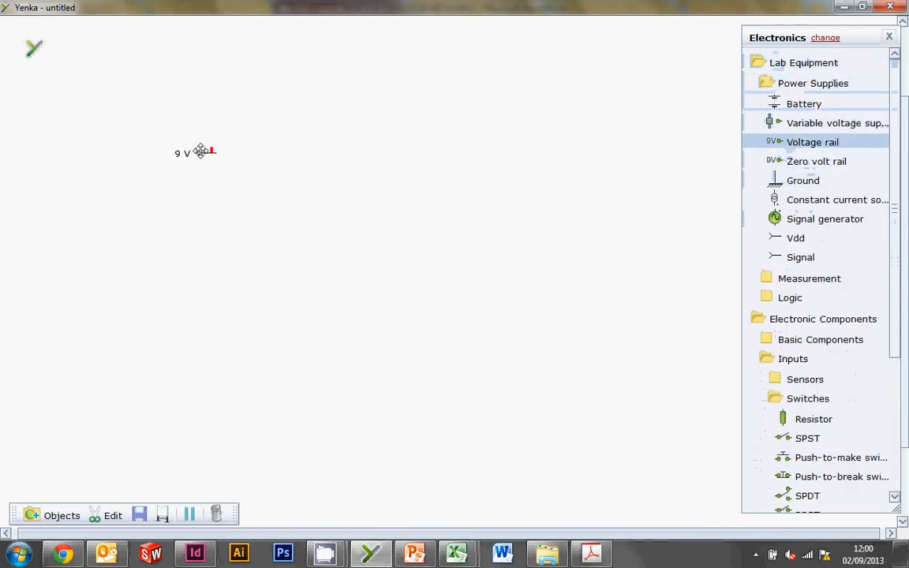
left_click_drag(796, 162, 199, 363)
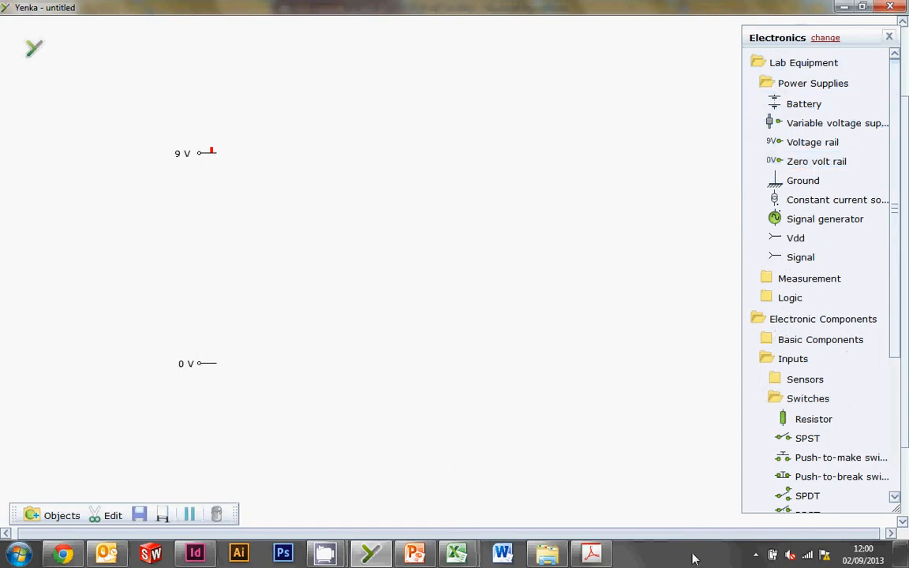
Check the circuit slide in PowerPoint, return to Yenka, and add an SPST switch wired to the 9 V rail.
left_click(413, 557)
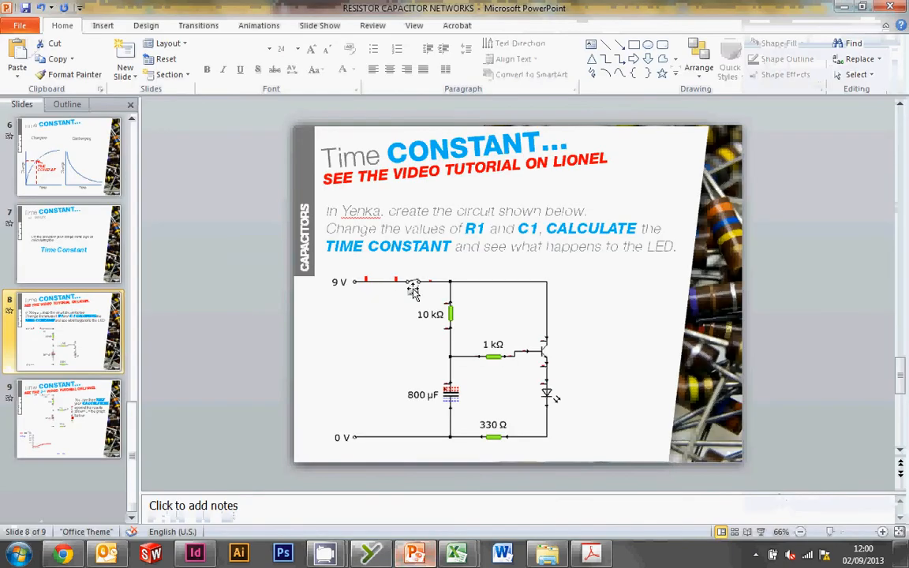
left_click(368, 556)
left_click(787, 86)
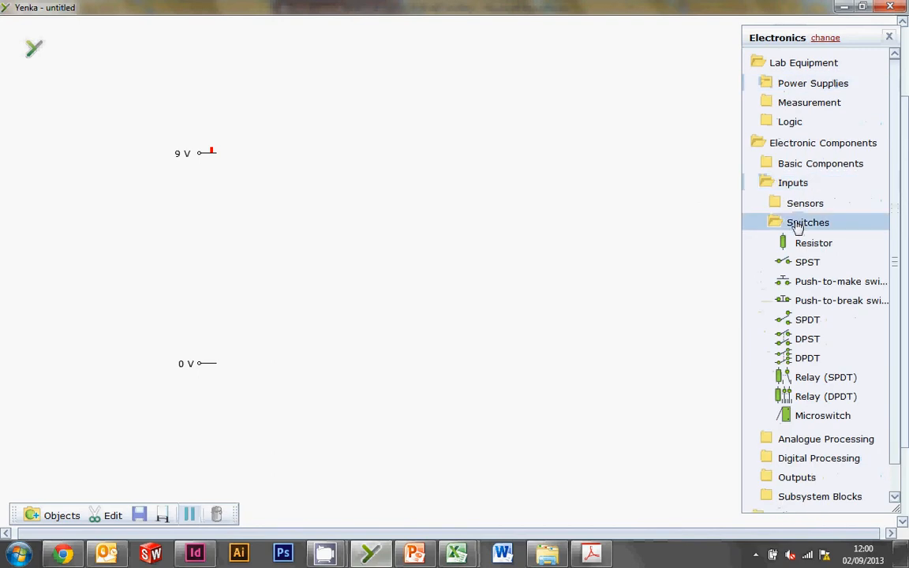
left_click_drag(806, 263, 218, 157)
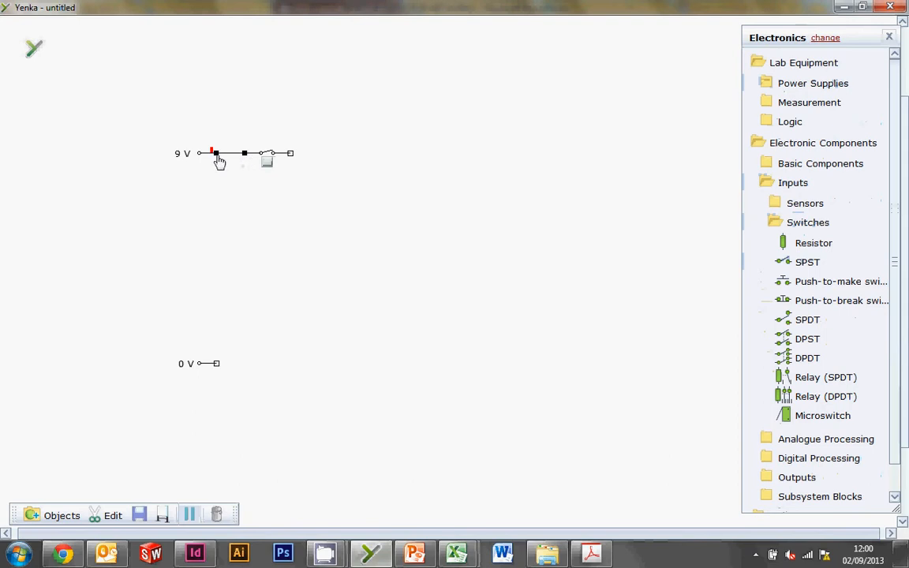
Consult the PowerPoint circuit again and place a vertical 10 kΩ resistor in Yenka, below and to the right of the switch.
key("alt+Tab")
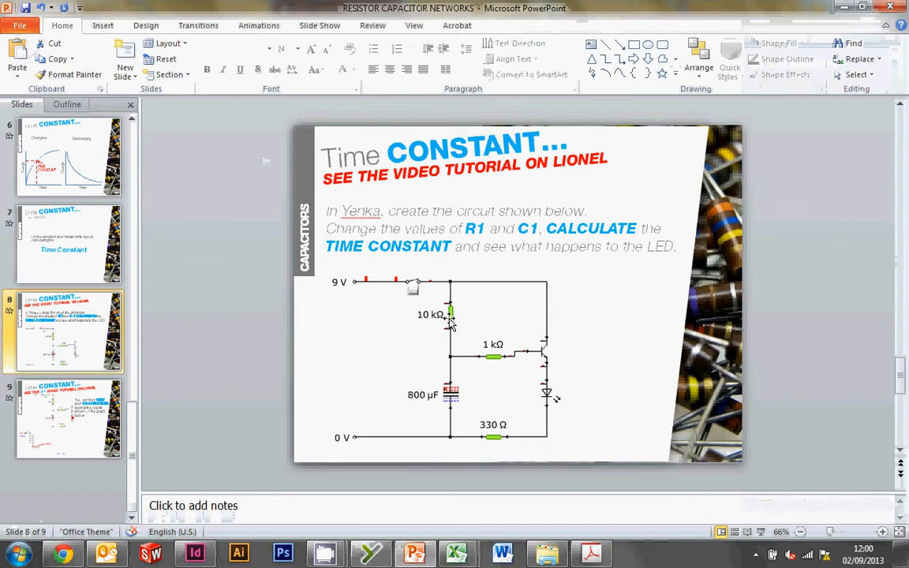
key("alt+Tab")
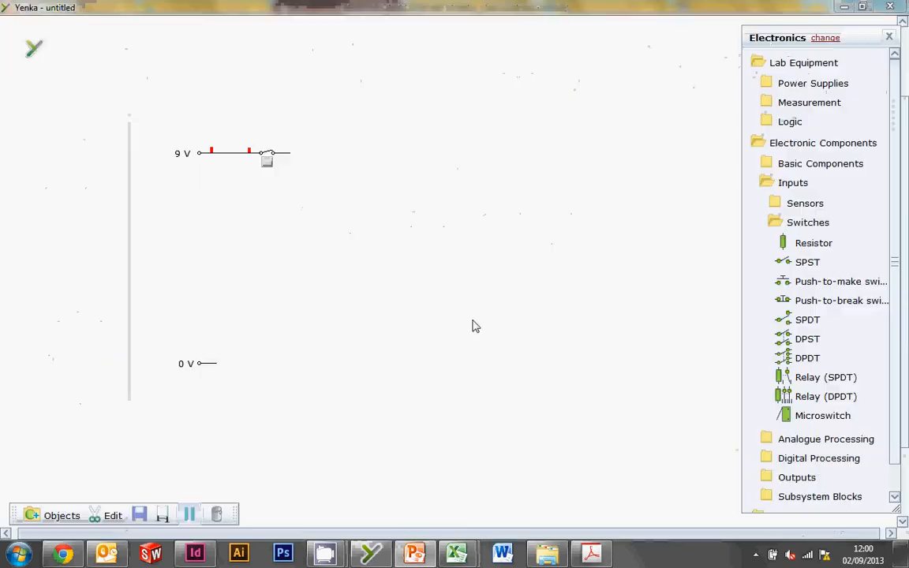
left_click(813, 242)
left_click_drag(813, 242, 328, 217)
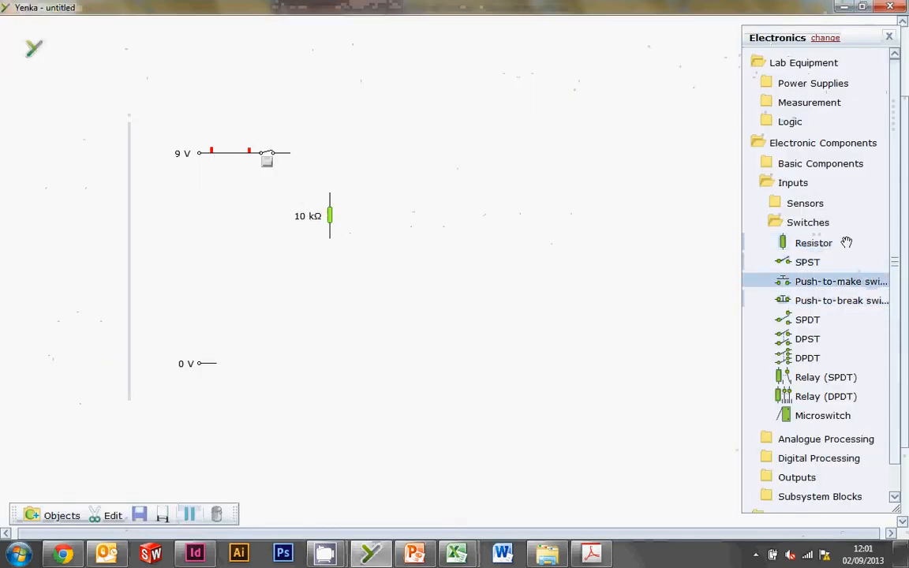
Find the electrolytic capacitor among the passive analogue components and place it directly below the 10 kΩ resistor.
left_click(809, 224)
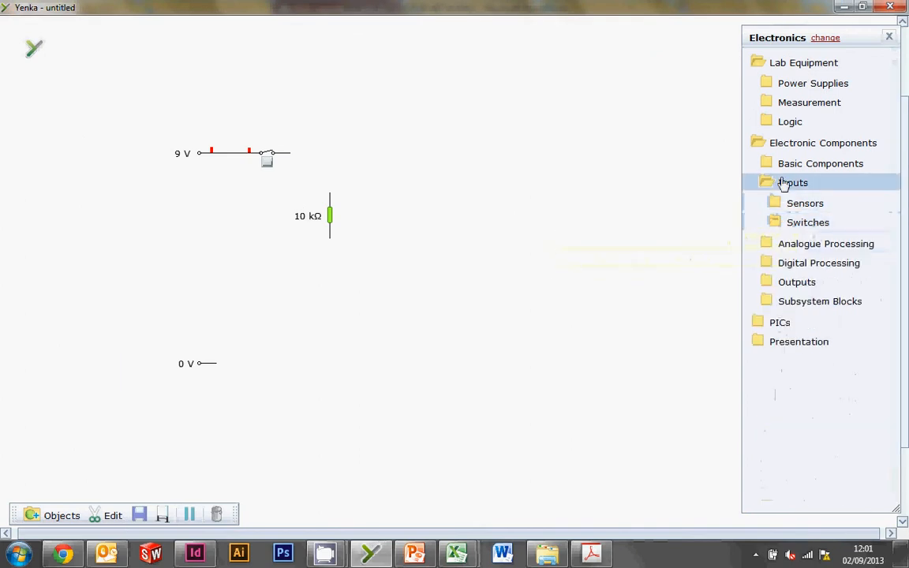
left_click(781, 188)
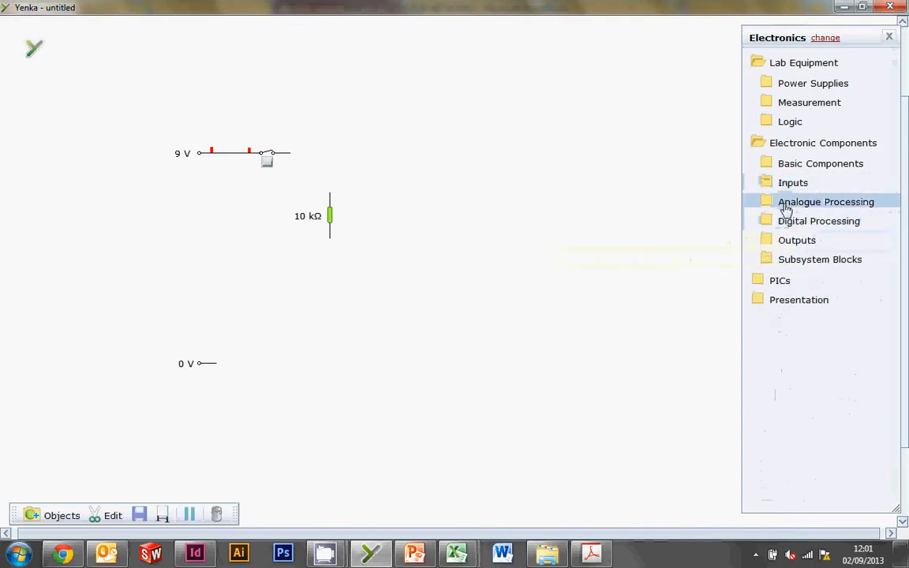
left_click(792, 165)
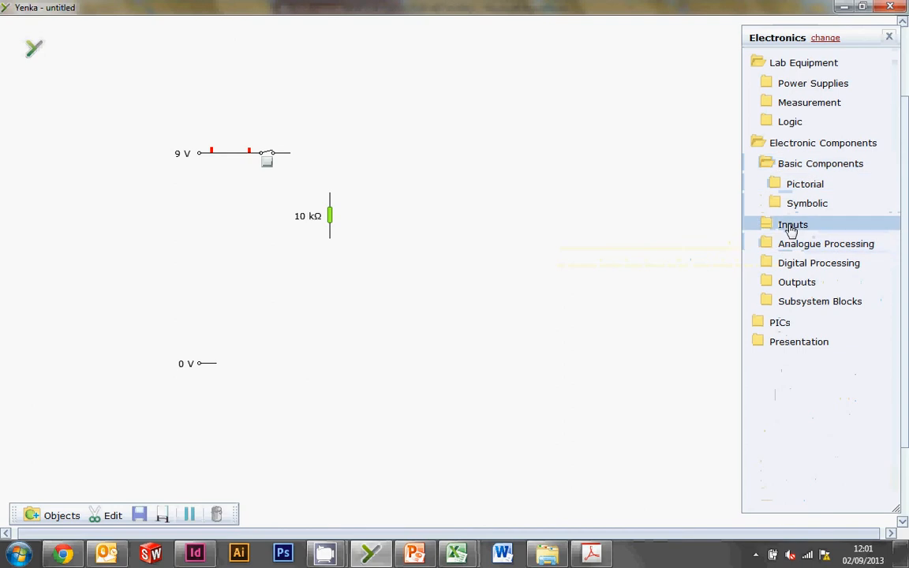
left_click(803, 204)
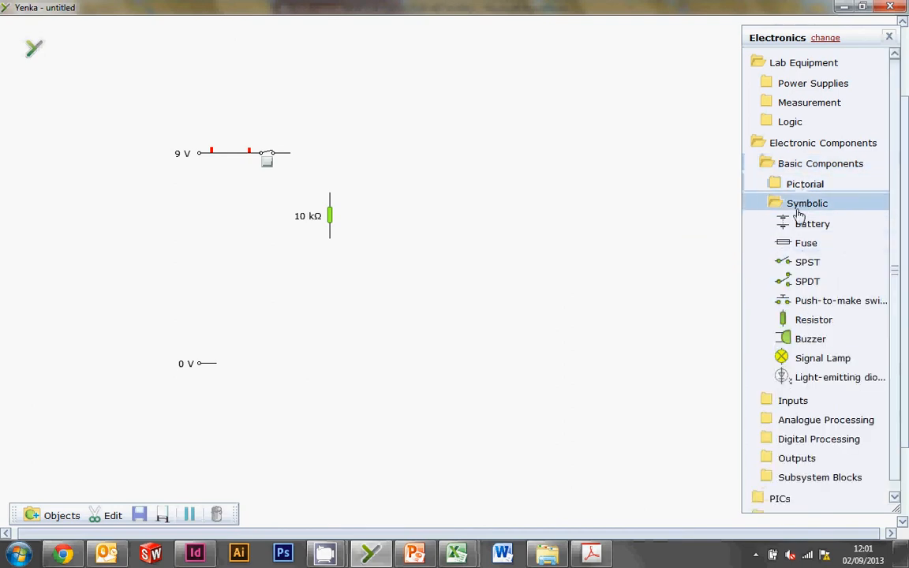
left_click(801, 205)
left_click(798, 164)
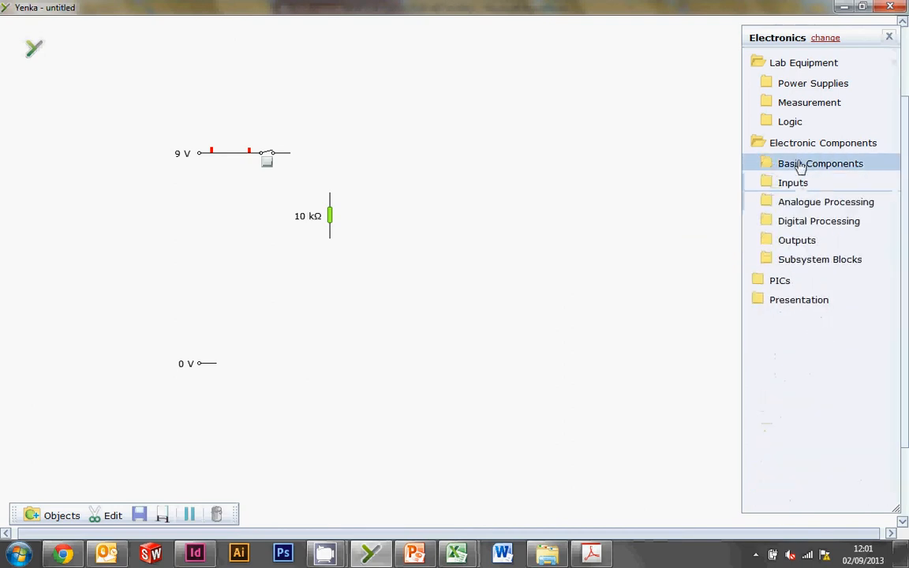
left_click(810, 202)
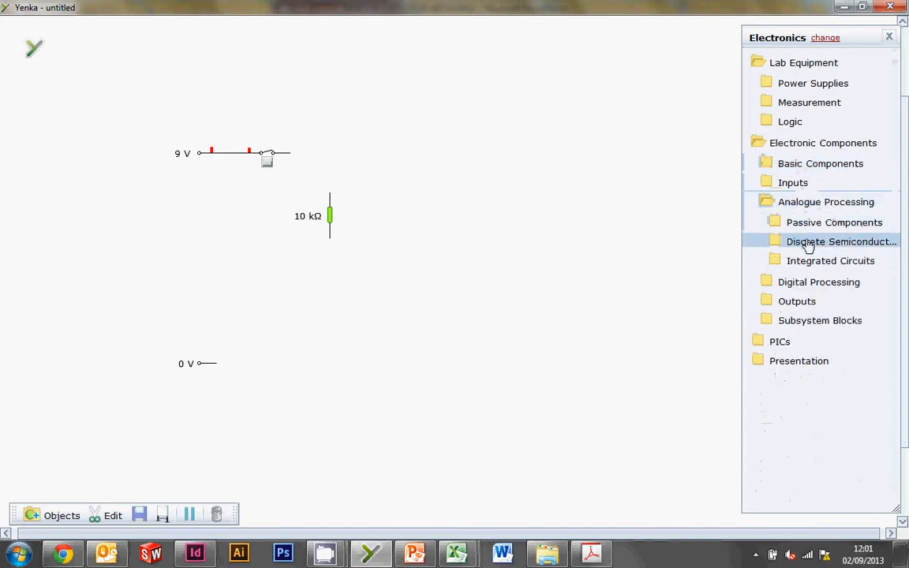
left_click(809, 245)
left_click(809, 244)
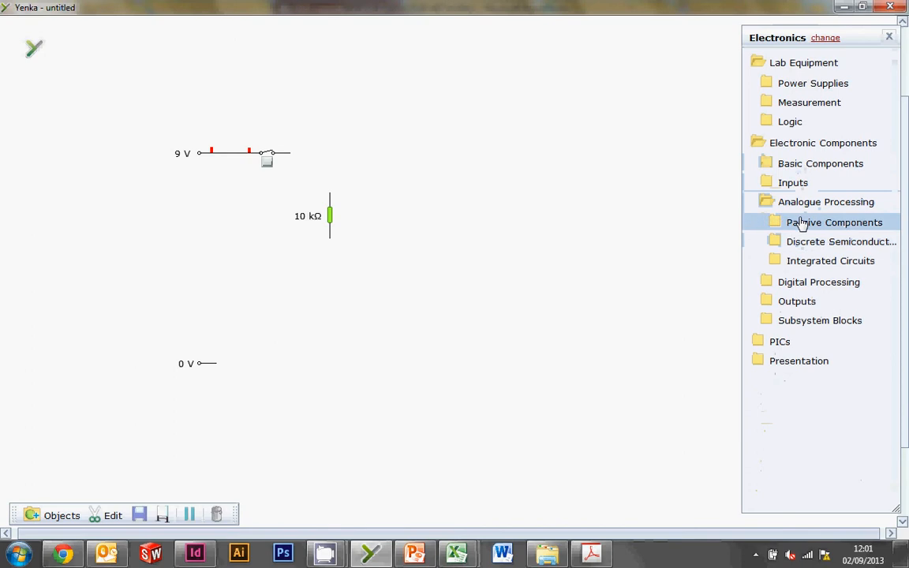
left_click(802, 224)
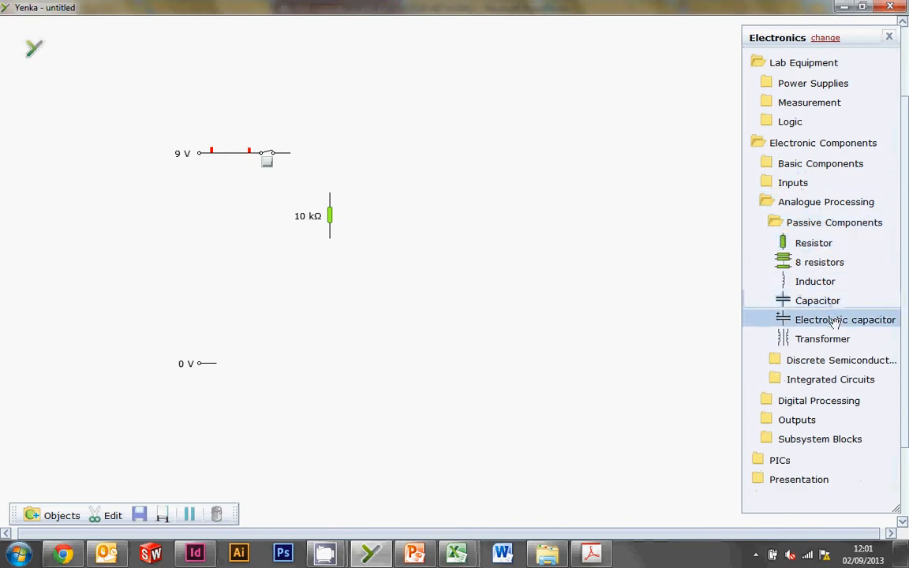
left_click_drag(835, 322, 330, 317)
Wire the switch, resistor and capacitor in series down to the 0 V rail.
mouse_move(330, 193)
left_mouse_down()
mouse_move(329, 166)
mouse_move(290, 152)
left_mouse_up()
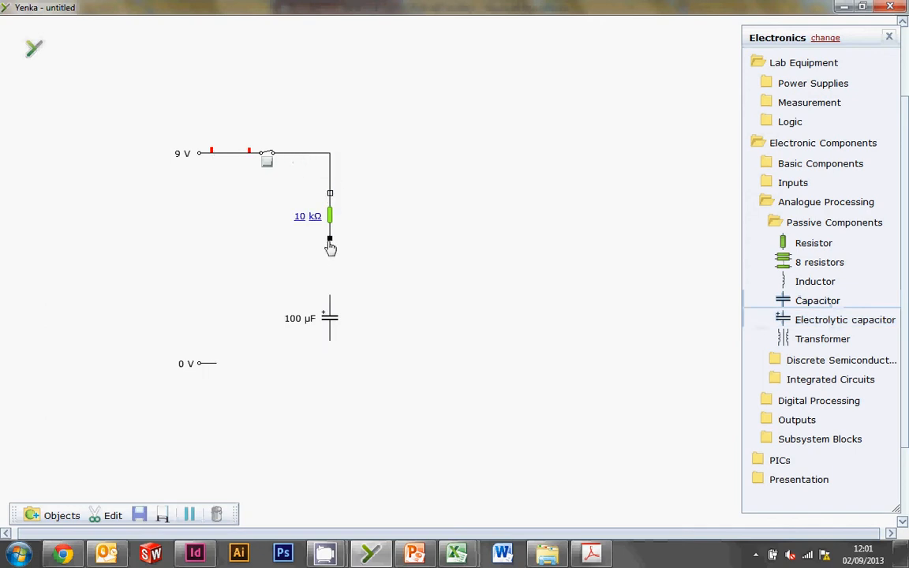
mouse_move(331, 250)
left_mouse_down()
mouse_move(335, 312)
mouse_move(307, 370)
mouse_move(218, 365)
left_mouse_up()
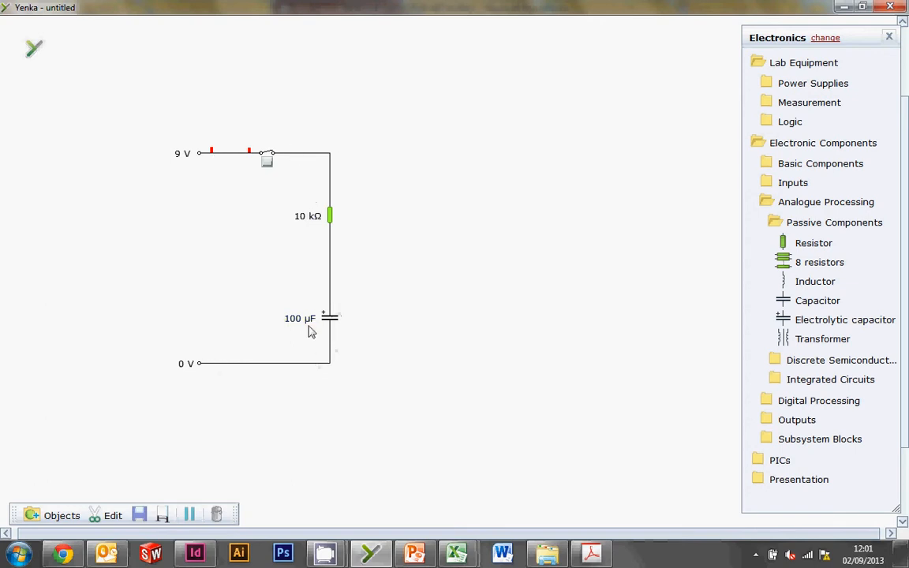
Duplicate the 10 kΩ resistor, rotate the copy to horizontal and connect it to the wire between the first resistor and the capacitor.
left_click(331, 215)
key("alt+Tab")
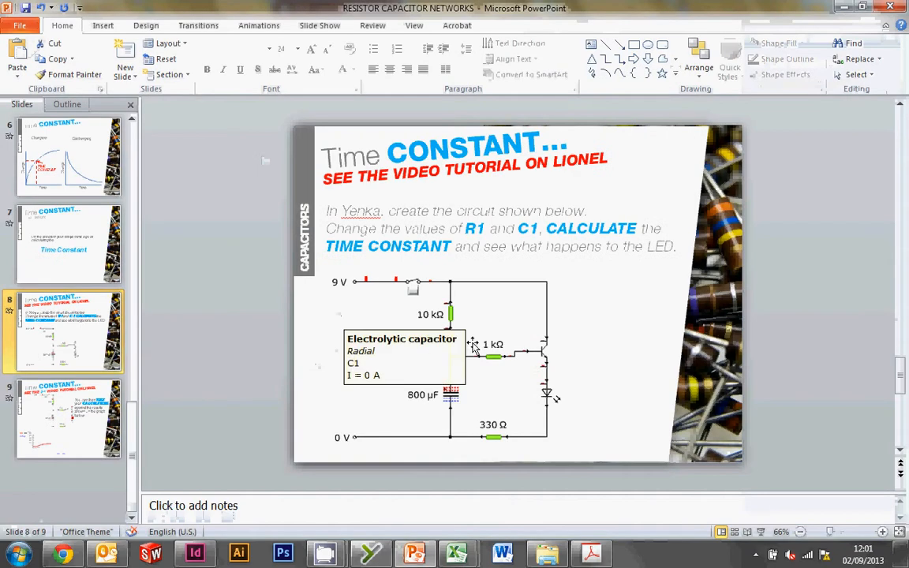
left_click(274, 377)
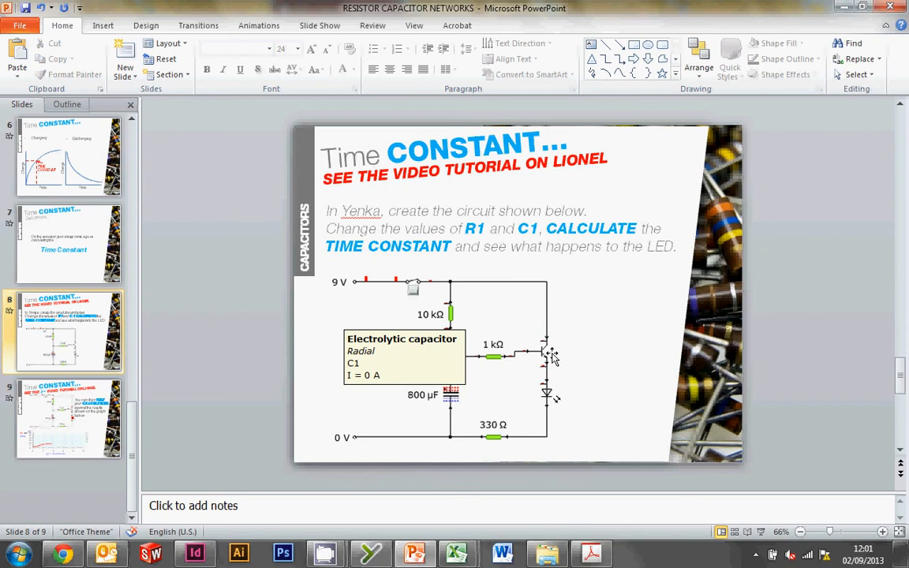
key("alt+Tab")
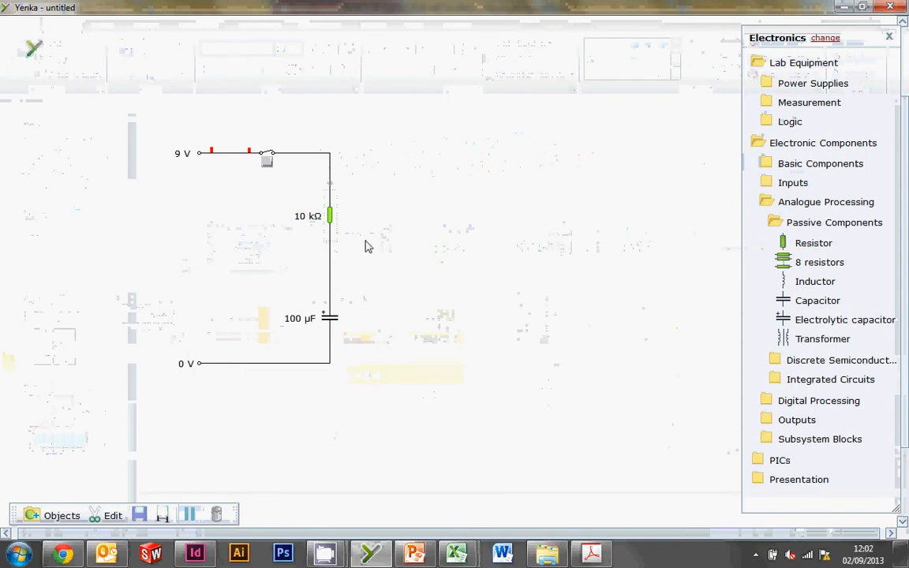
key("ctrl+v")
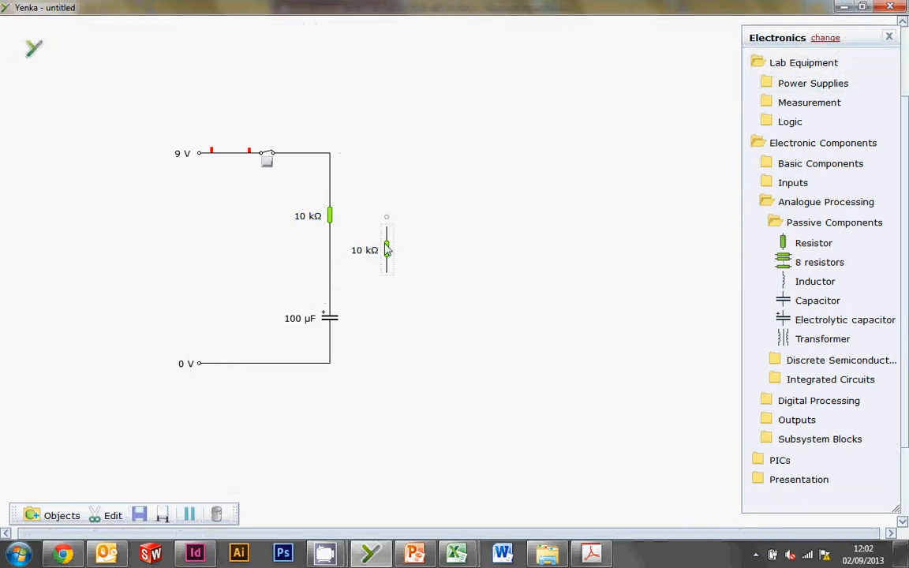
left_click_drag(388, 216, 405, 237)
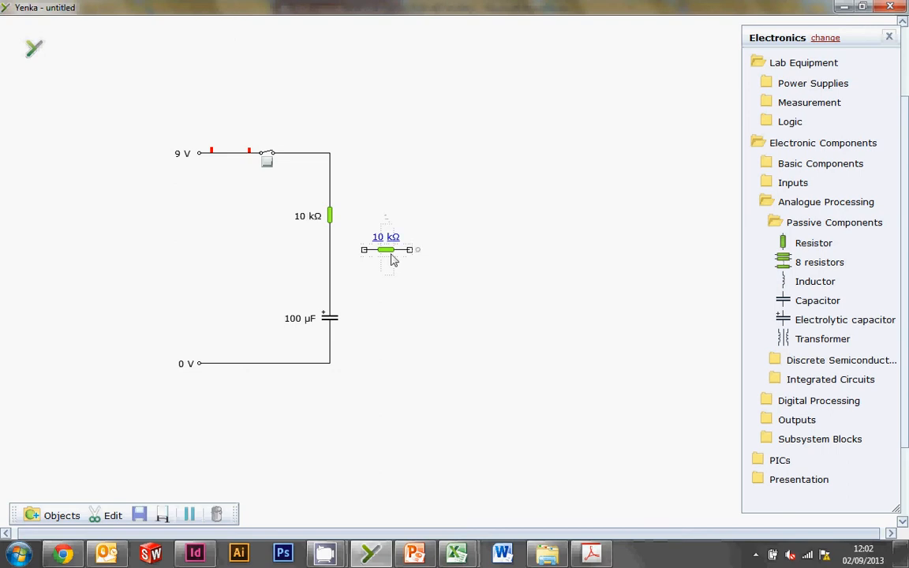
left_click_drag(387, 262, 329, 268)
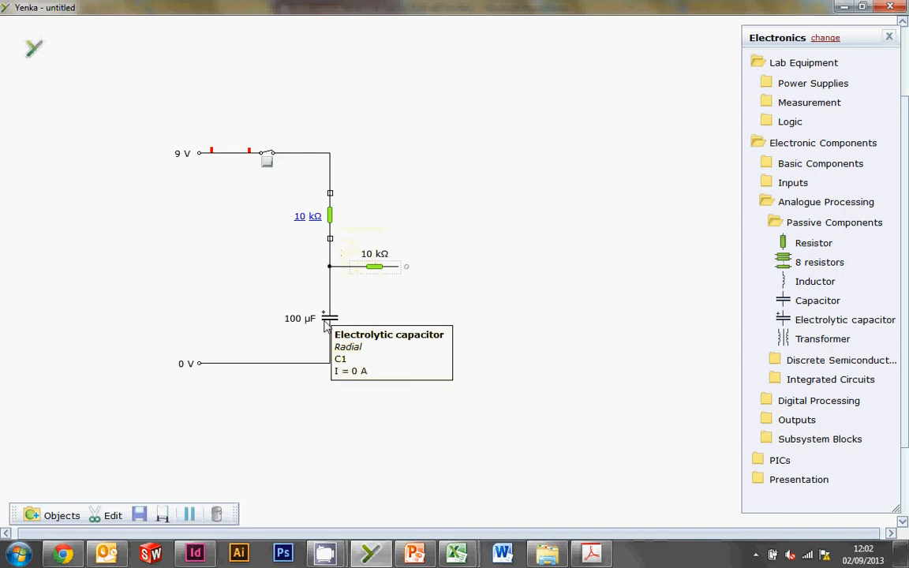
Add an NPN transistor from the discrete semiconductors and connect its base to the free end of the horizontal resistor.
left_click(806, 228)
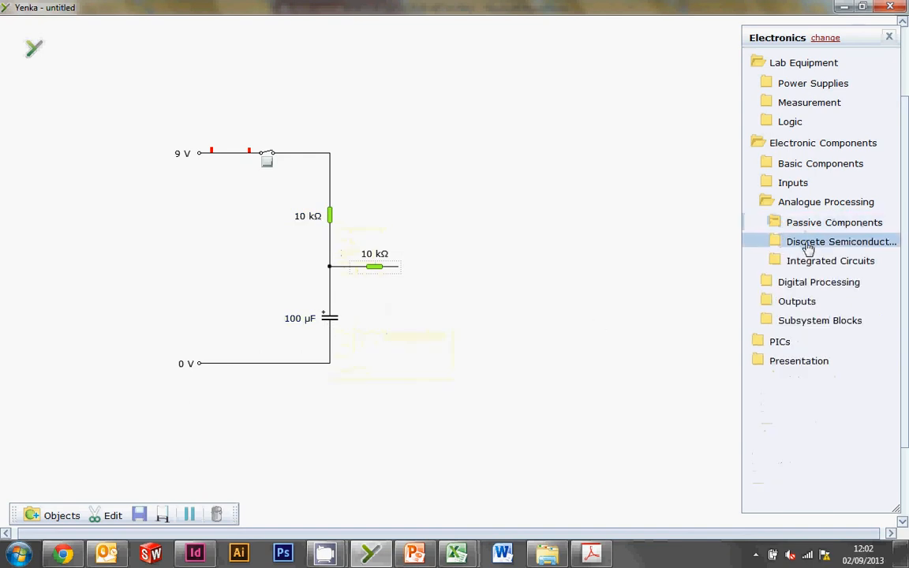
left_click(811, 248)
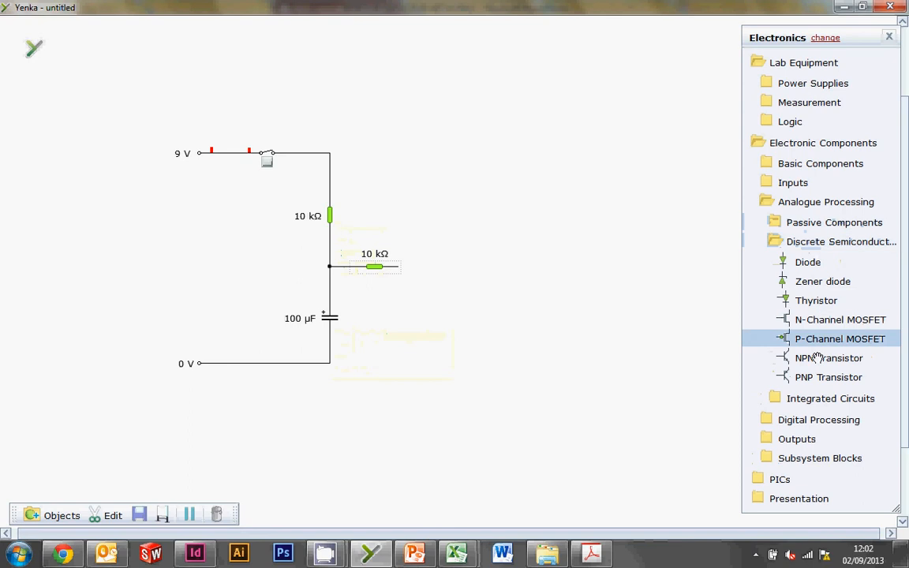
mouse_move(816, 359)
left_mouse_down()
mouse_move(505, 286)
mouse_move(381, 239)
mouse_move(419, 238)
mouse_move(465, 266)
mouse_move(398, 266)
left_mouse_up()
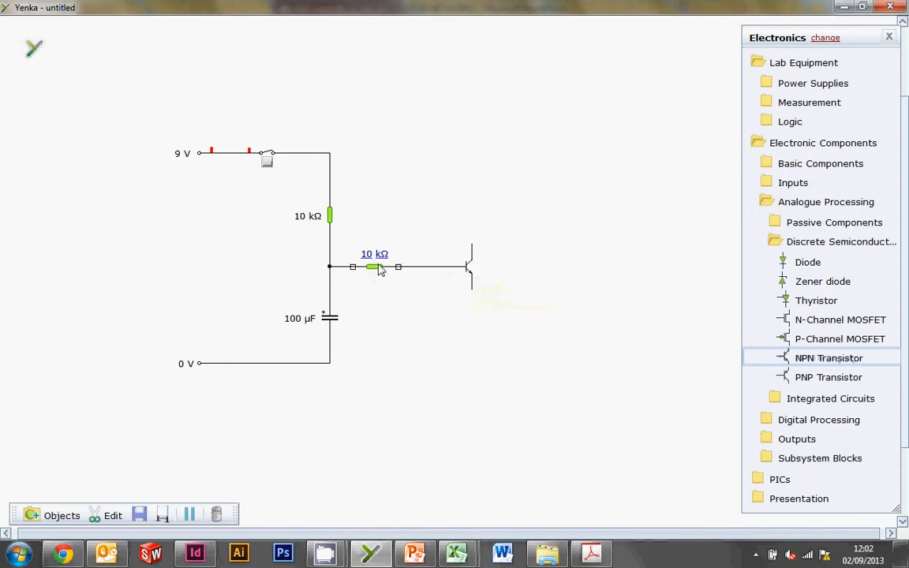
Check the PowerPoint circuit and wire the transistor's collector to the supply line junction above the vertical resistor in Yenka.
key("alt+Tab")
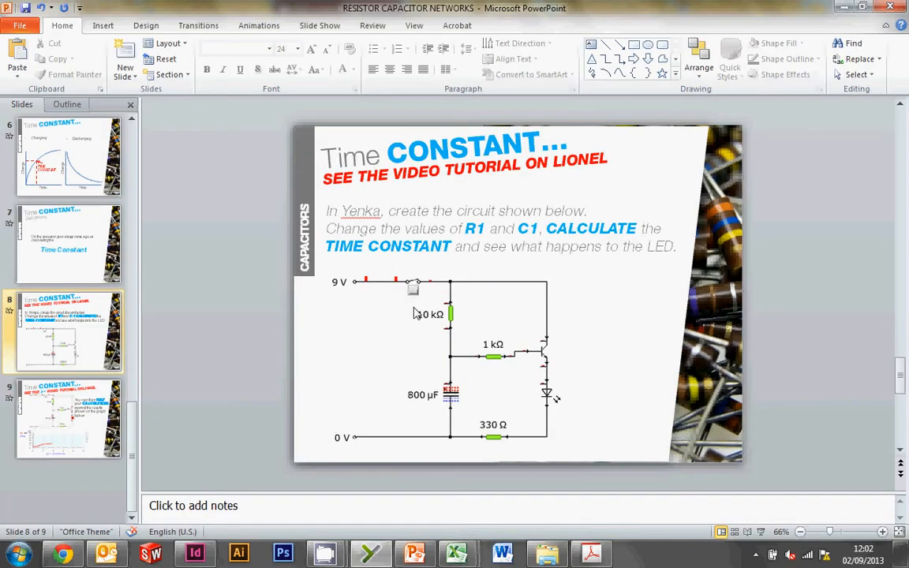
key("alt+Tab")
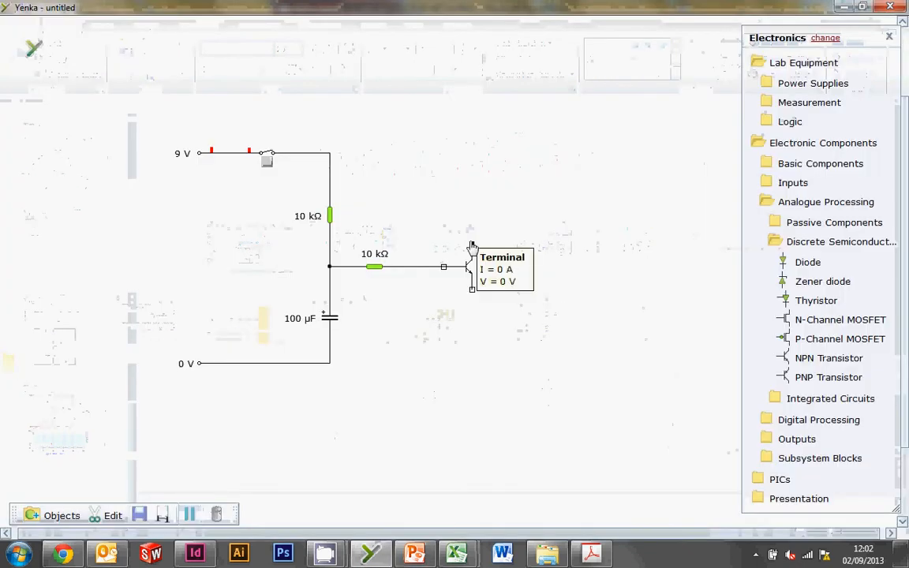
mouse_move(472, 246)
left_mouse_down()
mouse_move(467, 195)
mouse_move(331, 154)
left_mouse_up()
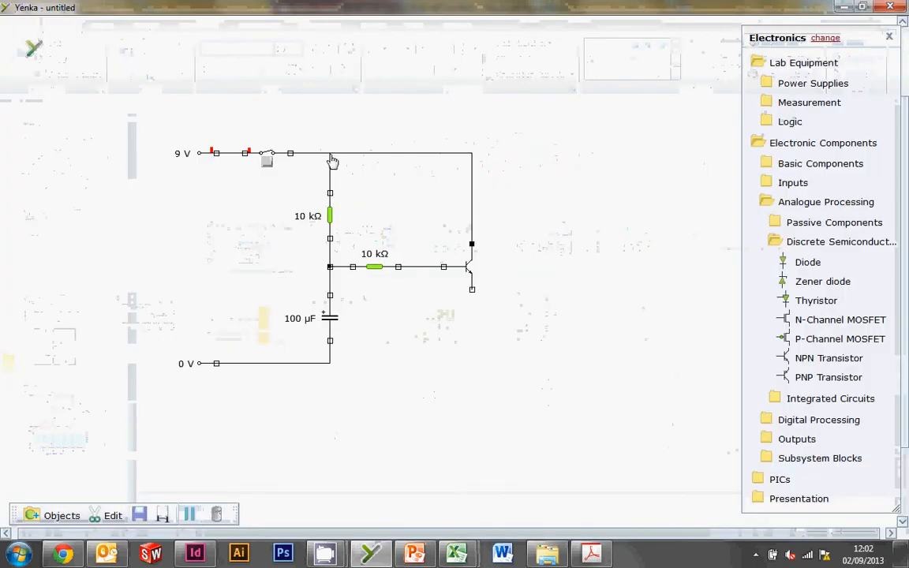
Add a light-emitting diode from the light outputs and connect it below the transistor's emitter.
left_click(797, 242)
left_click(791, 203)
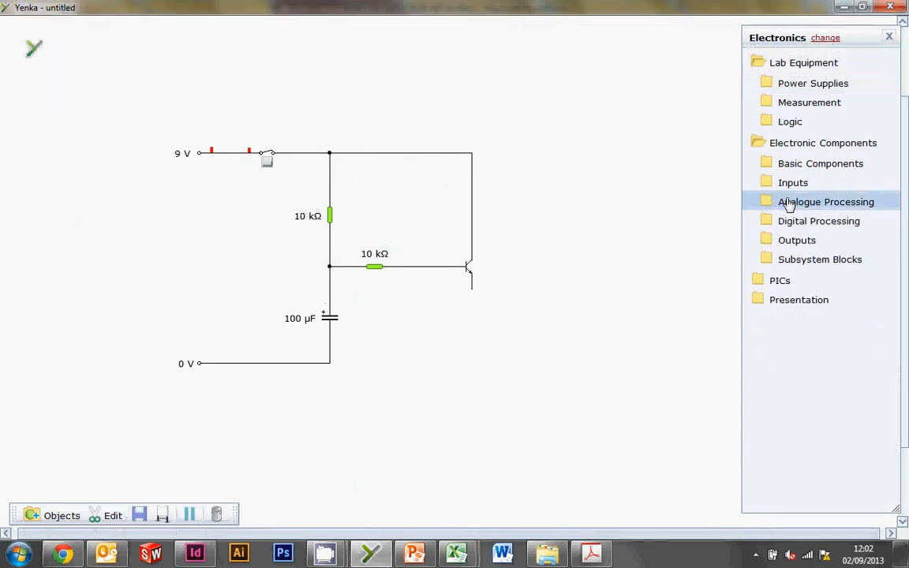
left_click(794, 242)
left_click(792, 267)
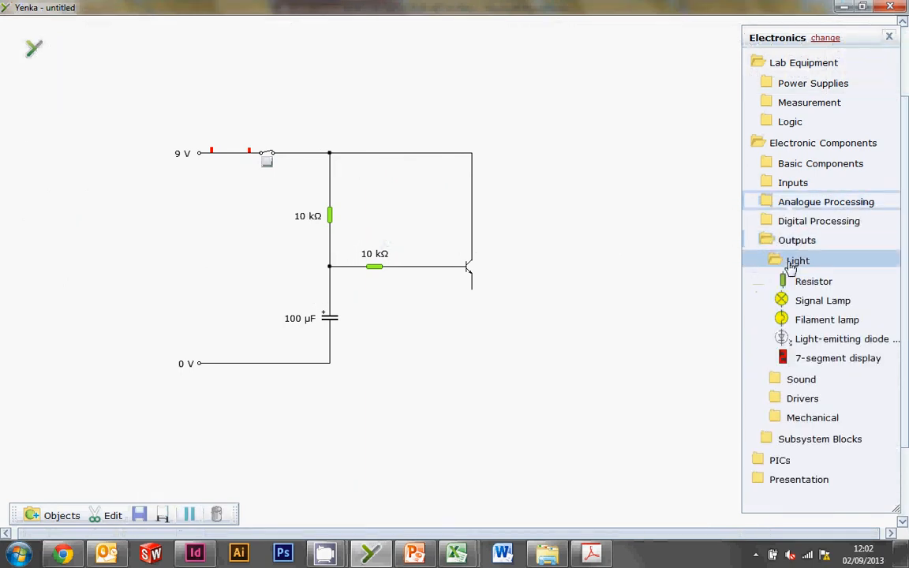
left_click_drag(788, 338, 472, 289)
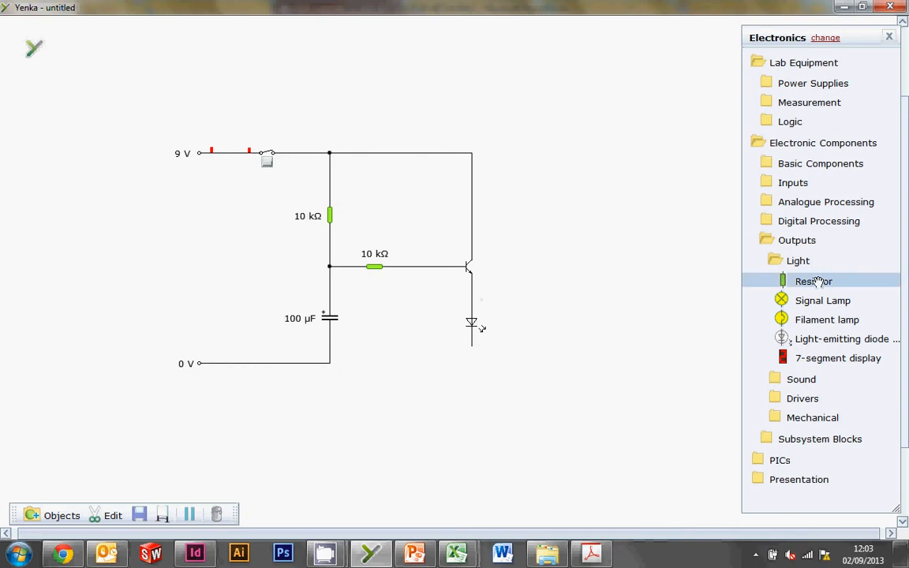
Connect a horizontal resistor between the 0 V junction below the capacitor and the LED's free end, and set it to 330 Ω.
left_click_drag(817, 282, 330, 363)
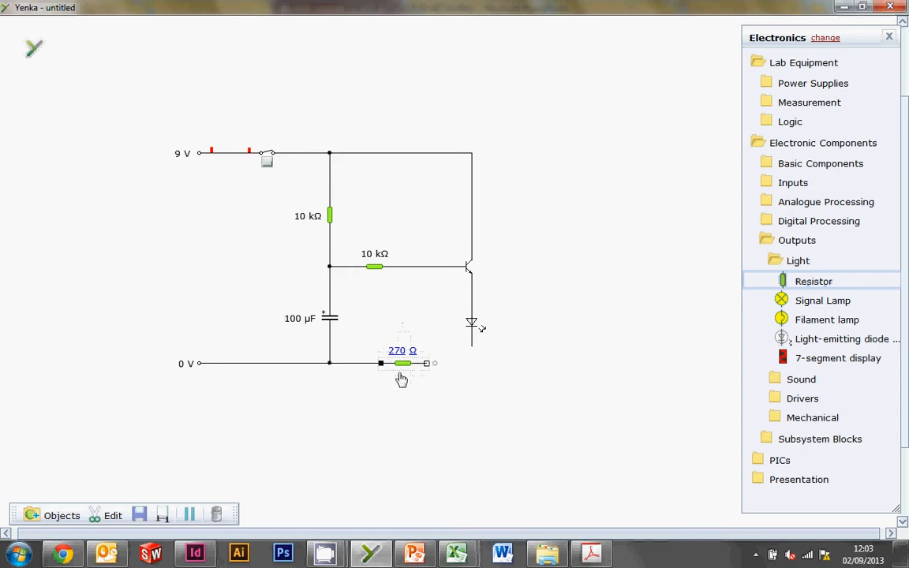
mouse_move(427, 364)
left_mouse_down()
mouse_move(469, 357)
mouse_move(472, 348)
left_mouse_up()
left_click(402, 351)
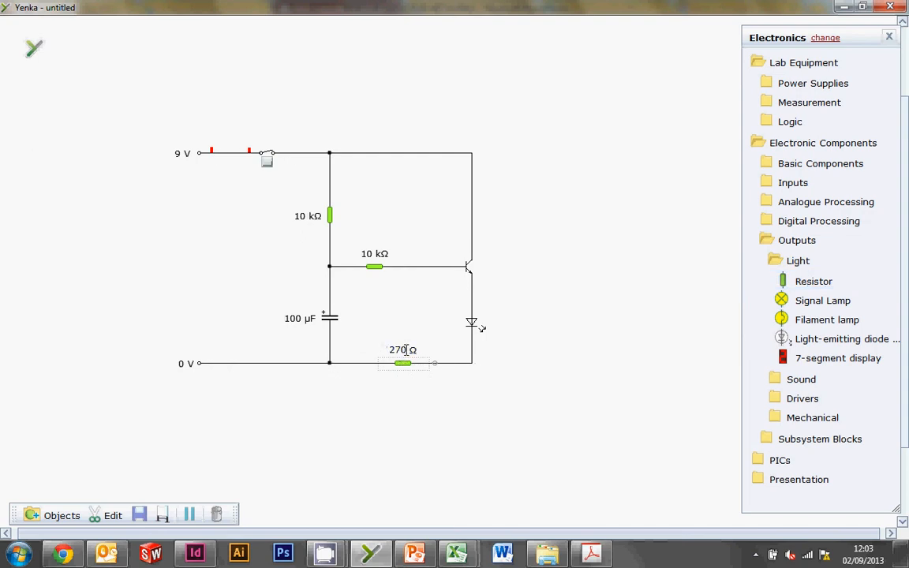
left_click_drag(399, 350, 386, 350)
type("330")
Check the PowerPoint circuit, and test the Yenka circuit by closing and opening the switch twice while watching the LED.
key("alt+Tab")
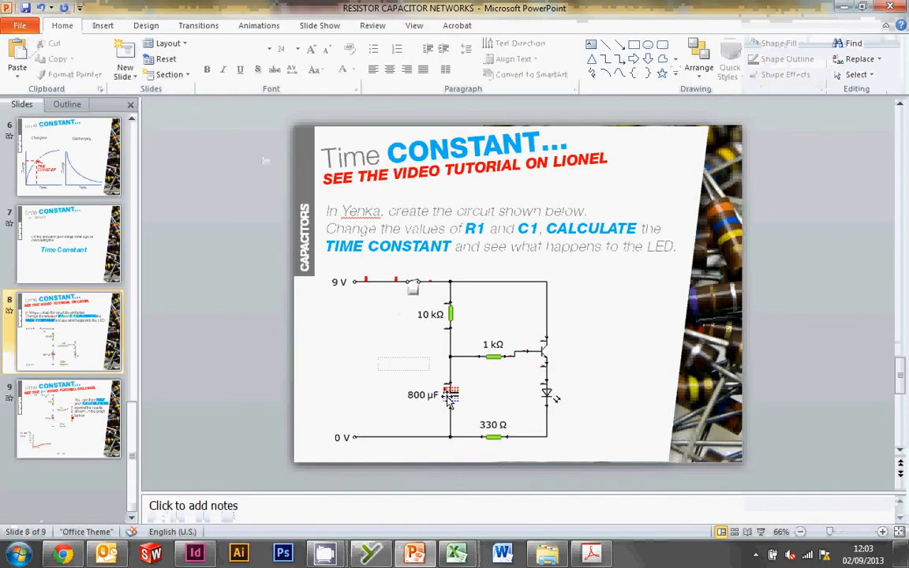
key("alt+Tab")
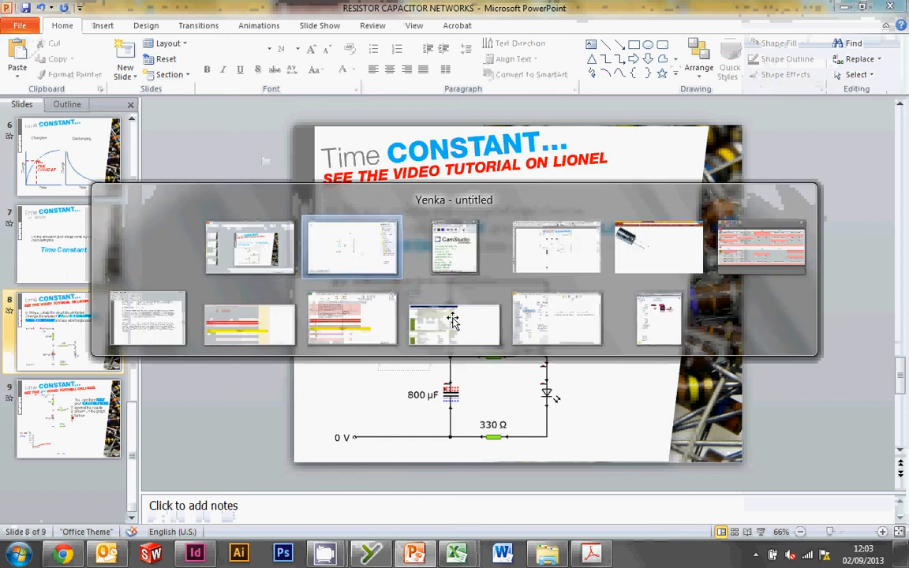
key("alt+Tab")
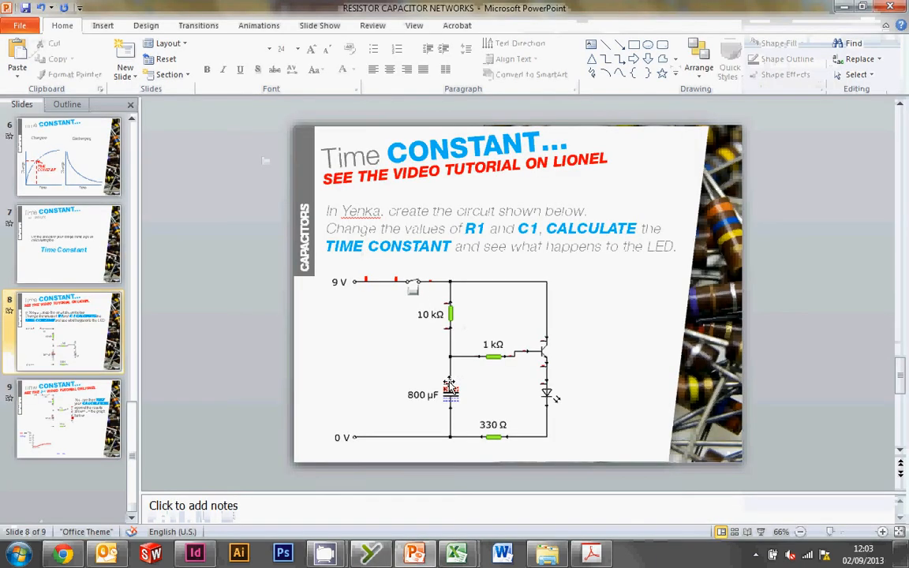
key("alt+Tab")
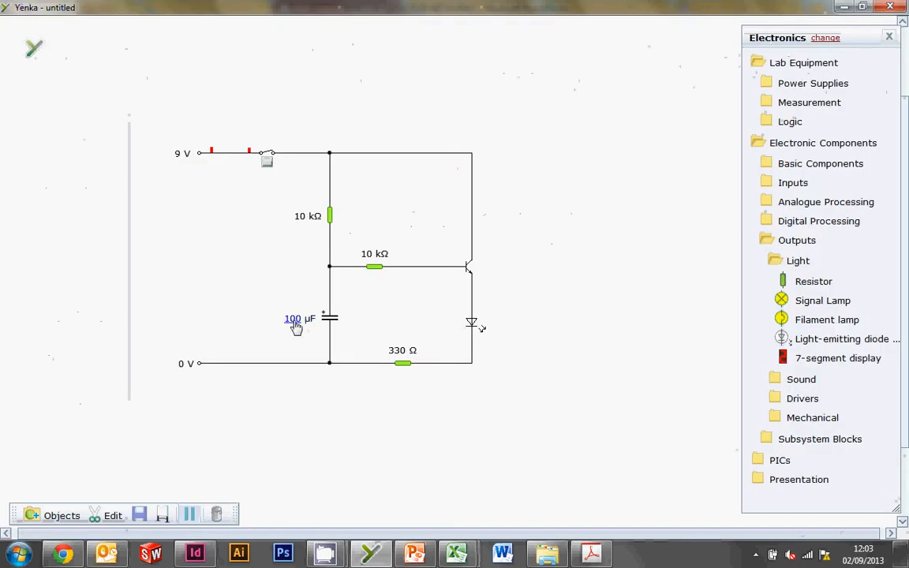
left_click(267, 162)
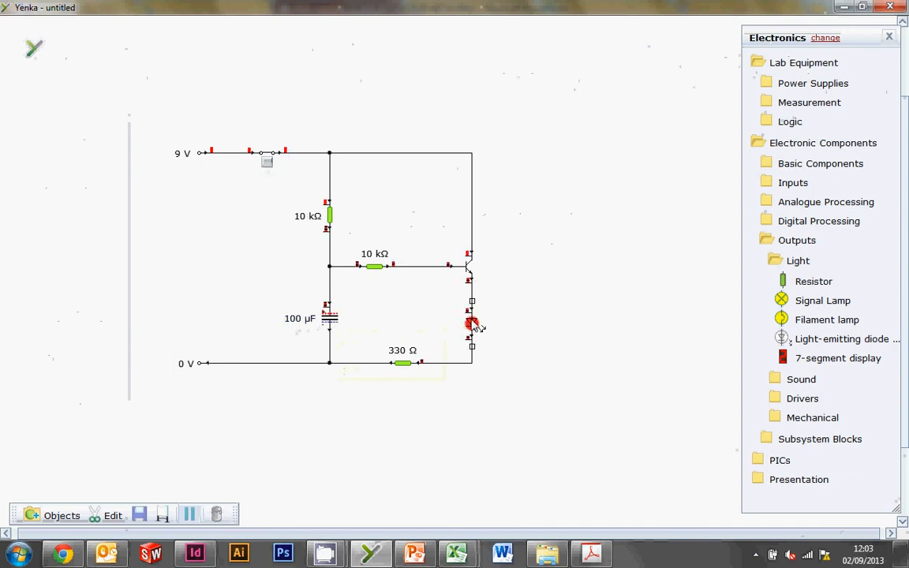
left_click(267, 164)
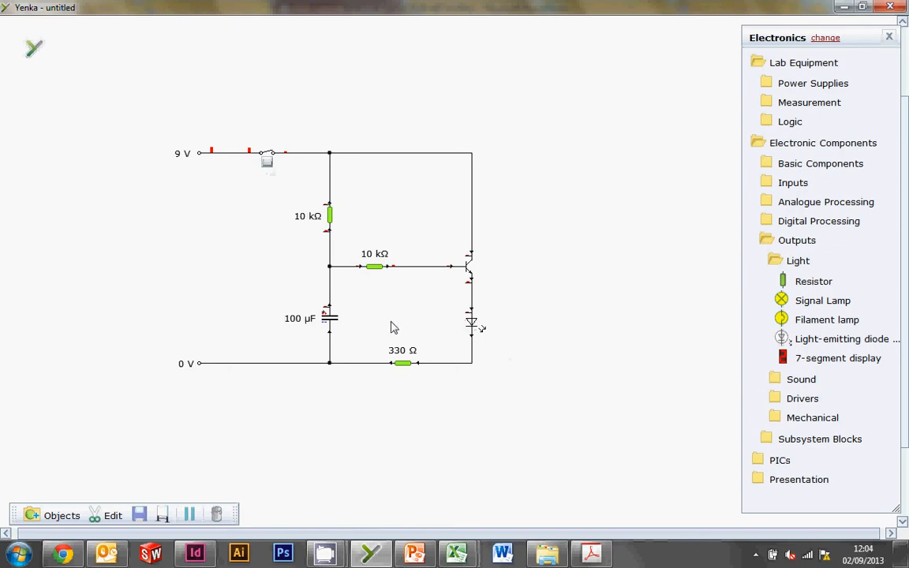
left_click(266, 164)
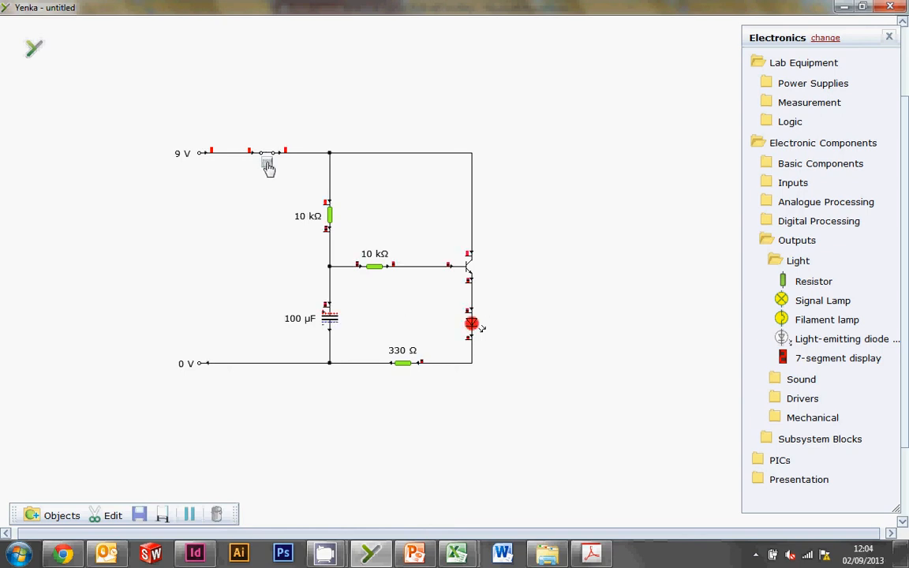
left_click(267, 164)
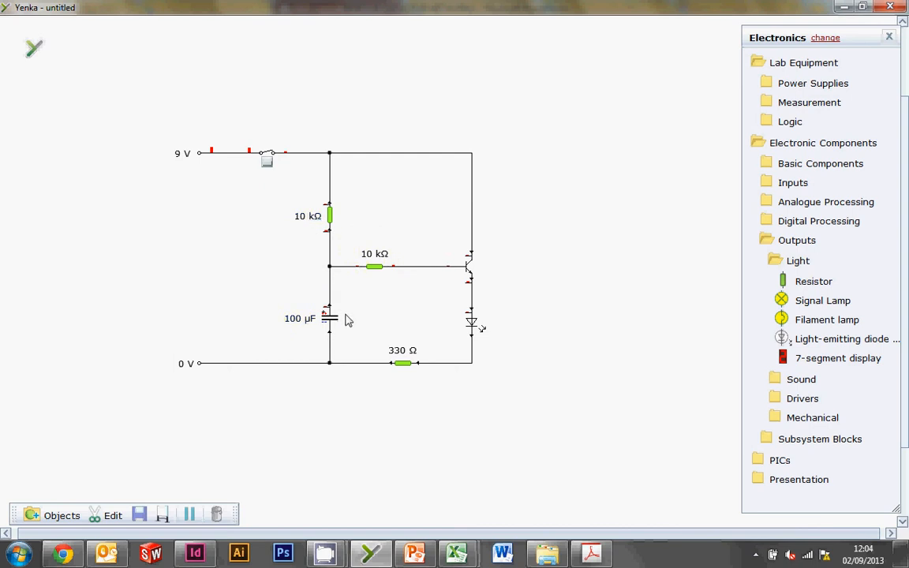
Set the capacitor to 800 µF and test the LED's response by closing and reopening the switch.
left_click(301, 220)
left_click(294, 318)
left_click(269, 164)
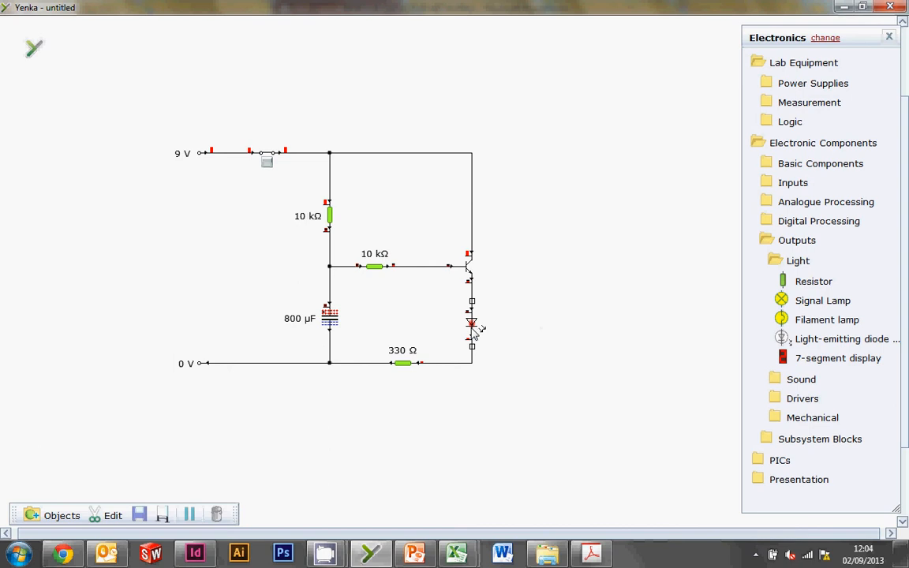
mouse_move(486, 315)
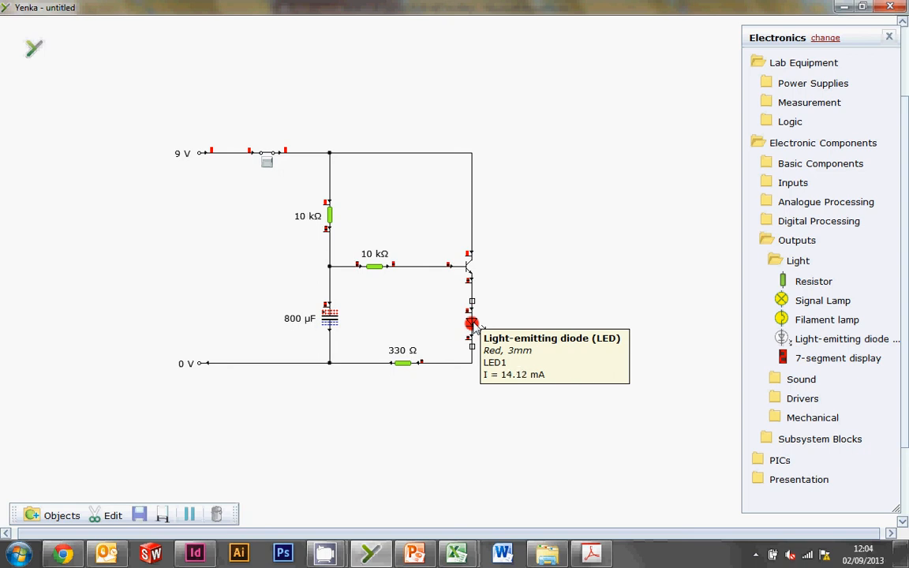
left_click(269, 167)
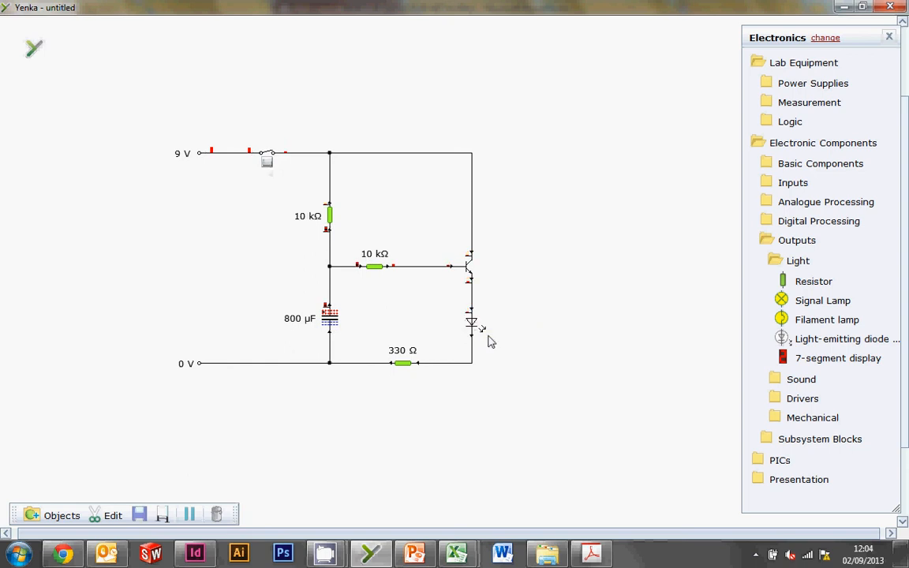